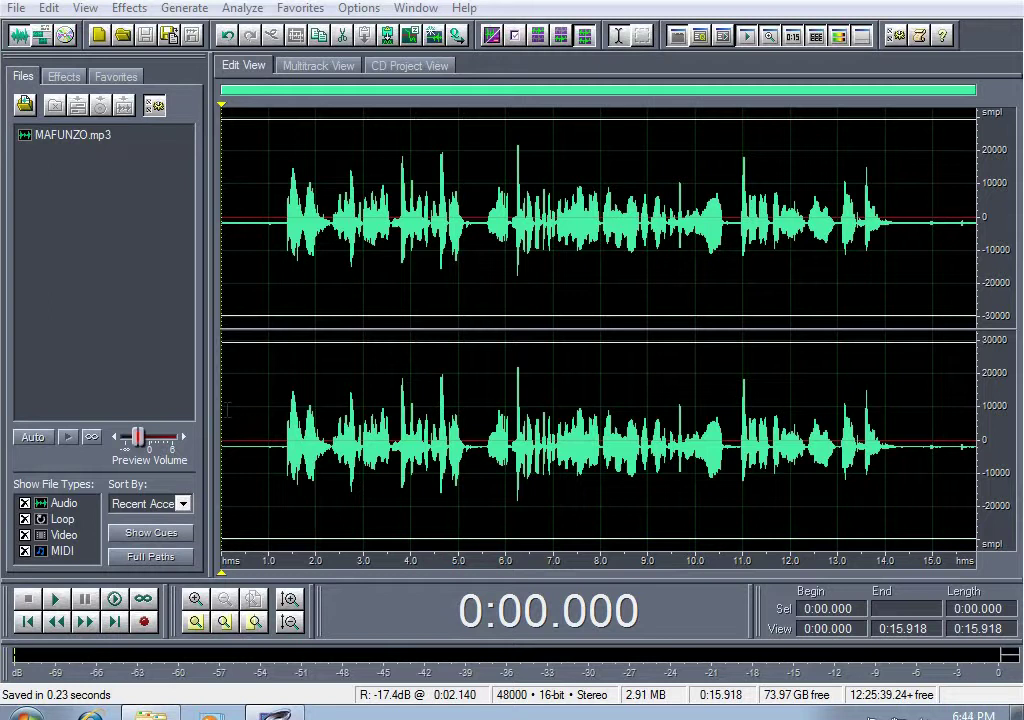
- Play back the original voice recording from the beginning and from about 14.15 seconds to hear its background noise
left_click(57, 600)
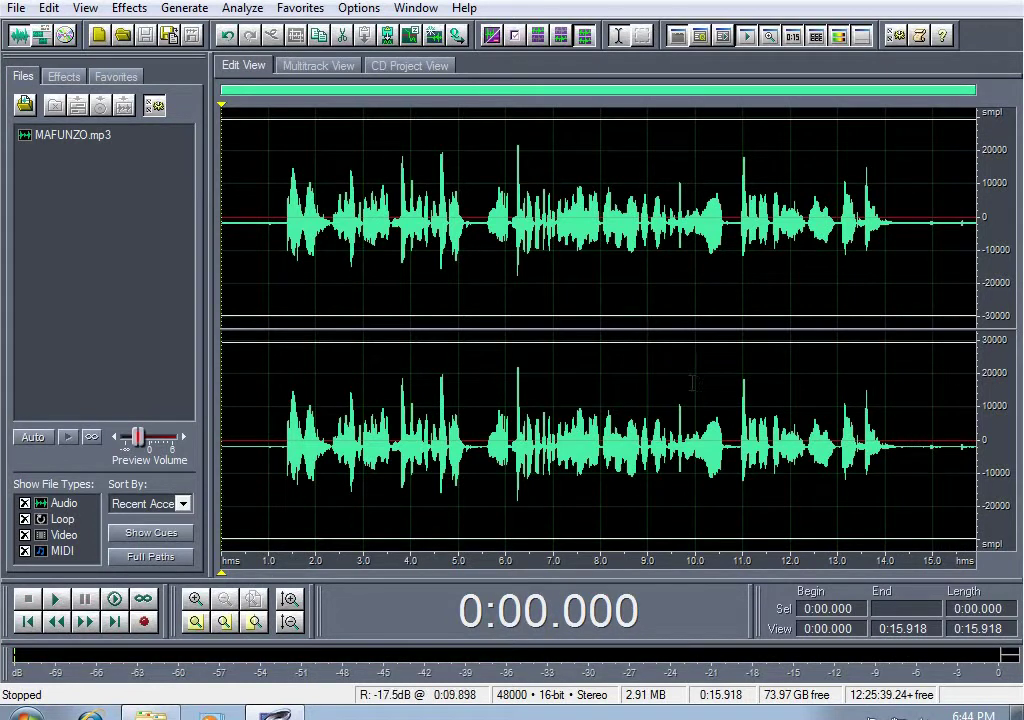
left_click(892, 215)
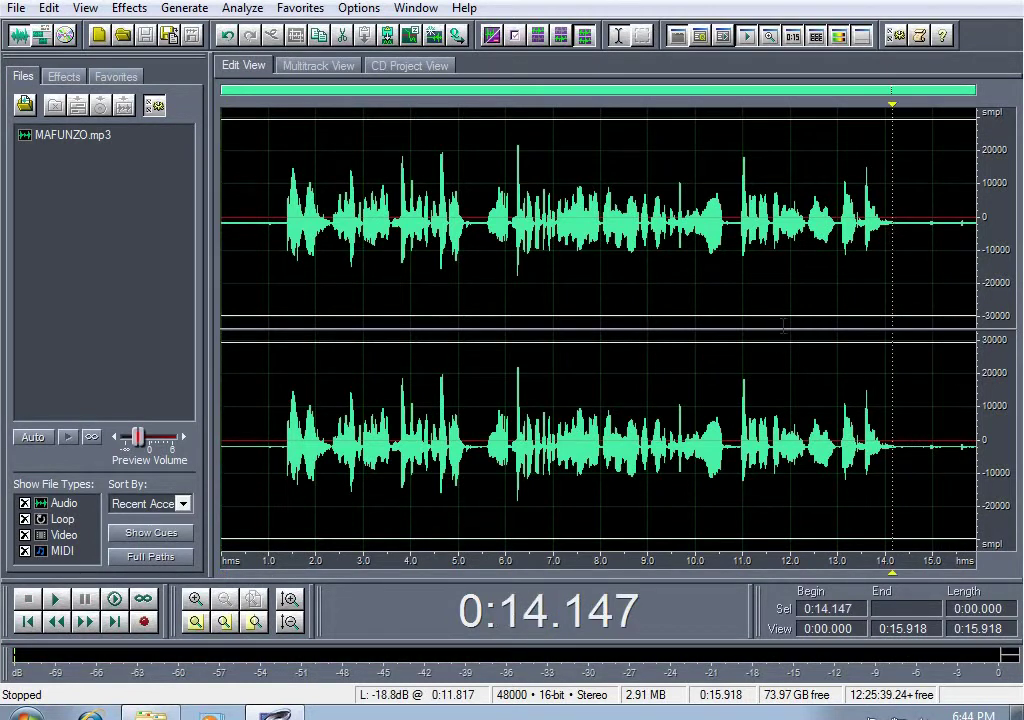
key("space")
- Capture a noise reduction profile from the first 0.253 seconds of the recording, before the speech begins
left_click_drag(233, 233, 221, 232)
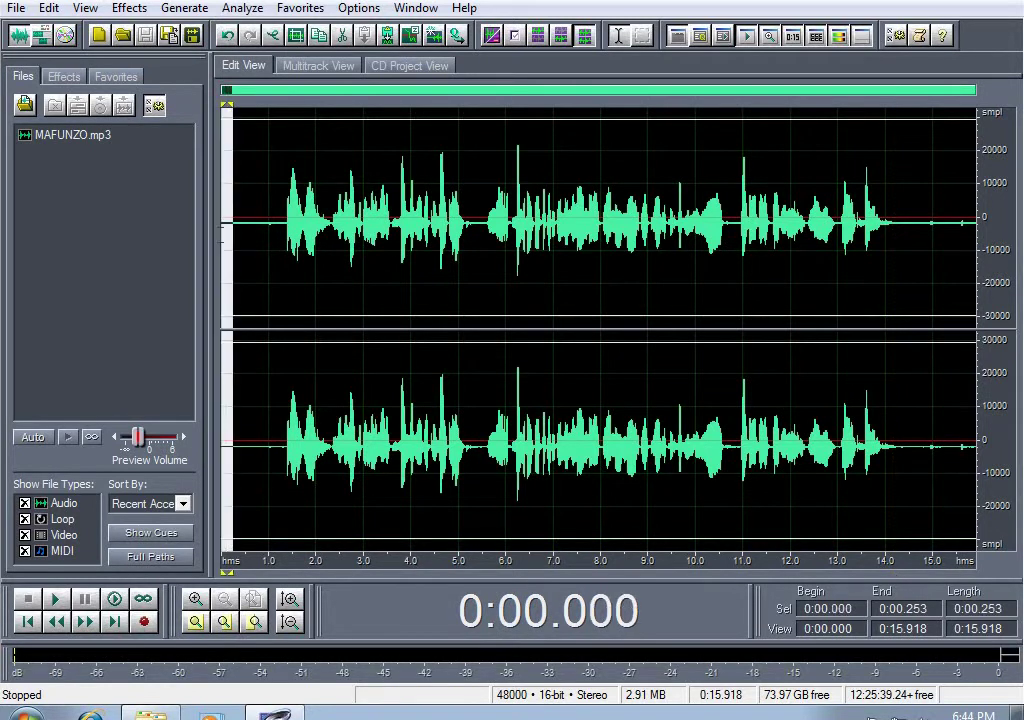
right_click(228, 228)
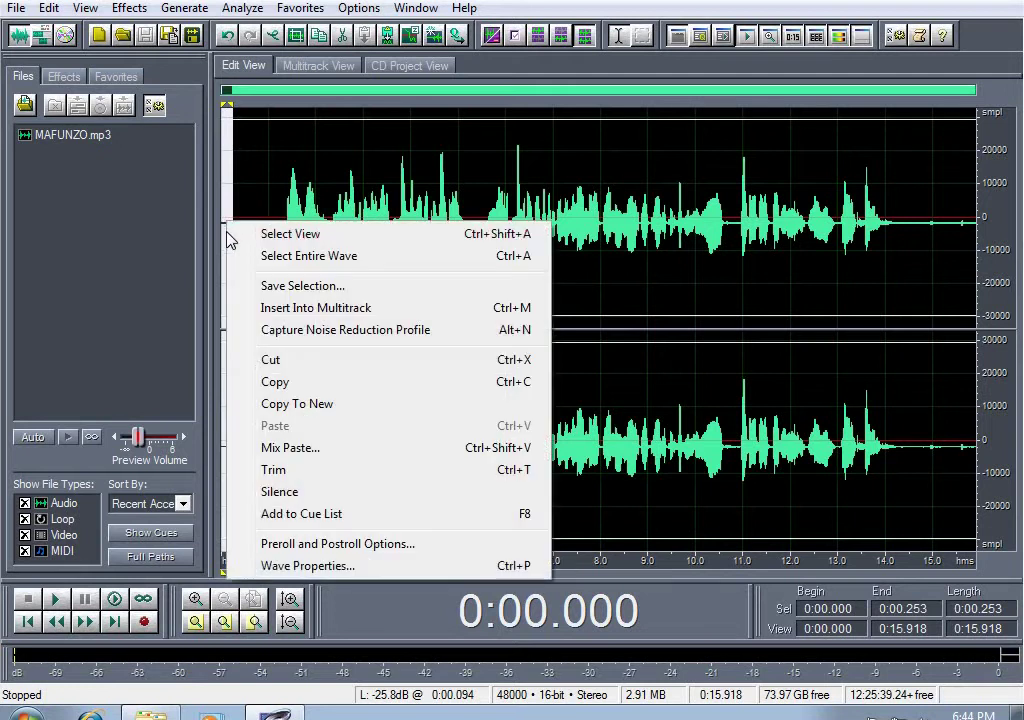
left_click(285, 332)
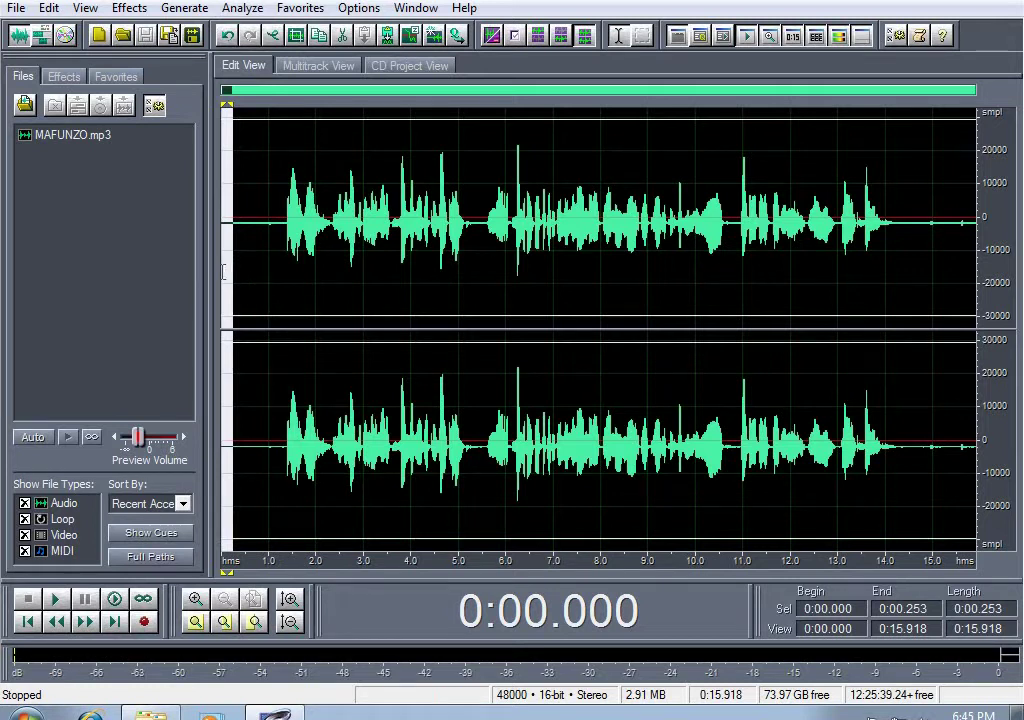
- Select the entire waveform and open the Noise Reduction effect for it
key("ctrl")
key("ctrl+a")
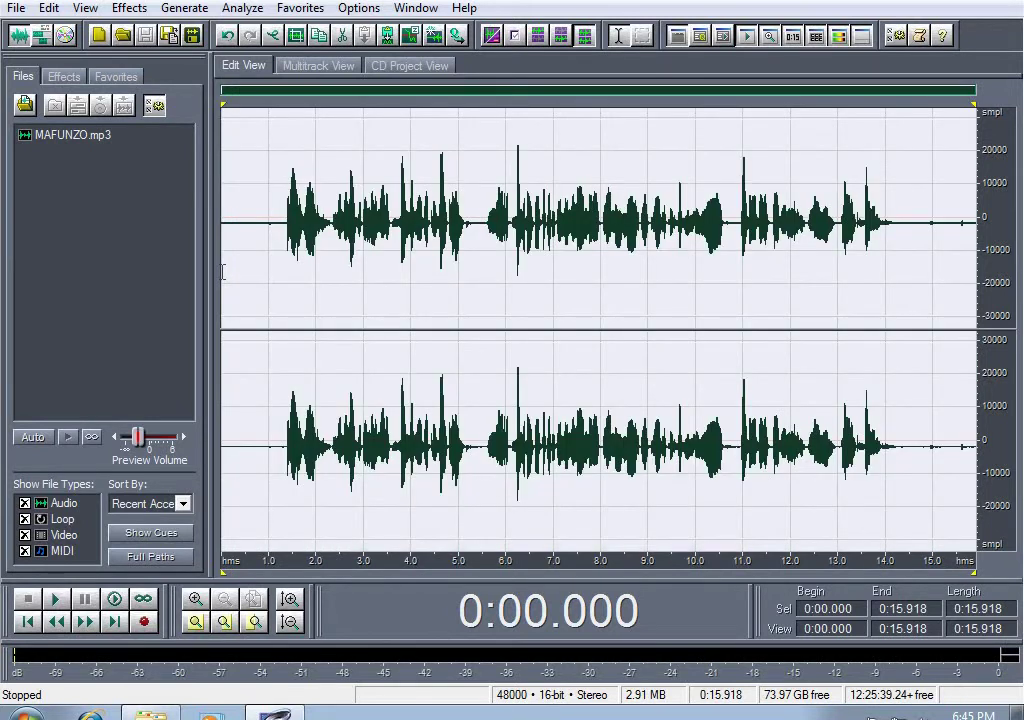
left_click_drag(222, 300, 1017, 434)
left_click(130, 10)
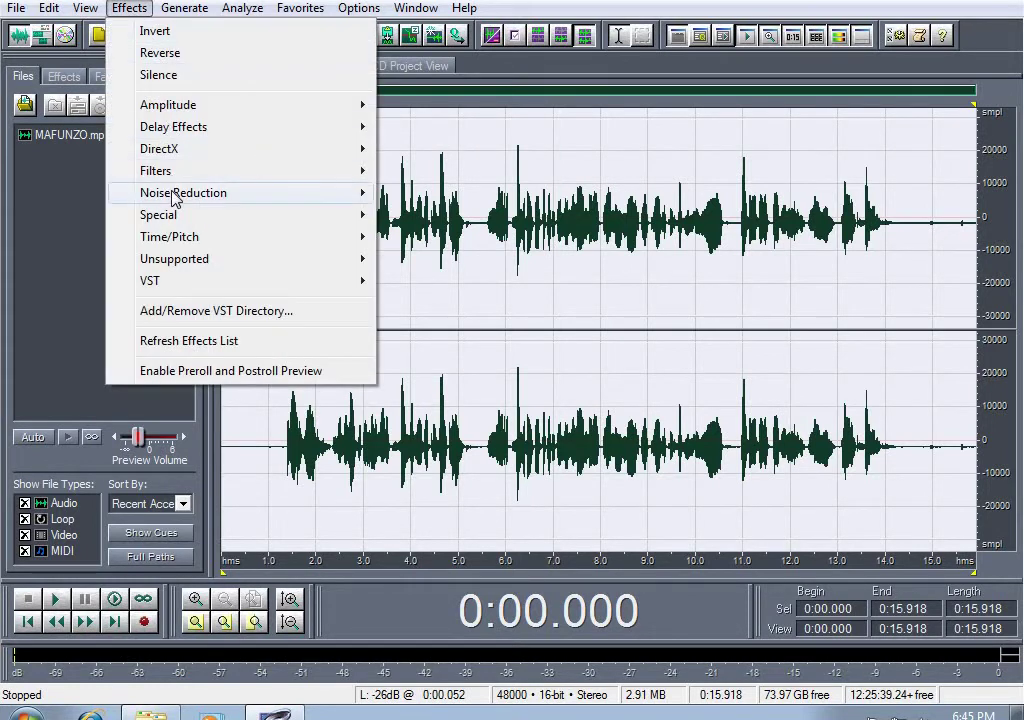
mouse_move(174, 198)
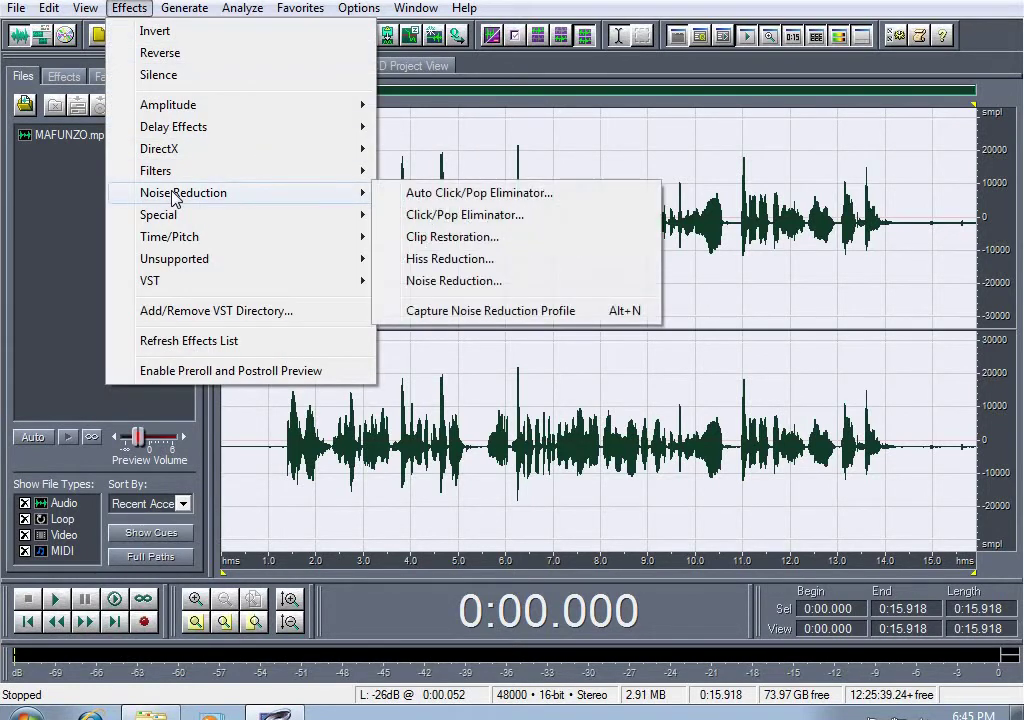
left_click(455, 285)
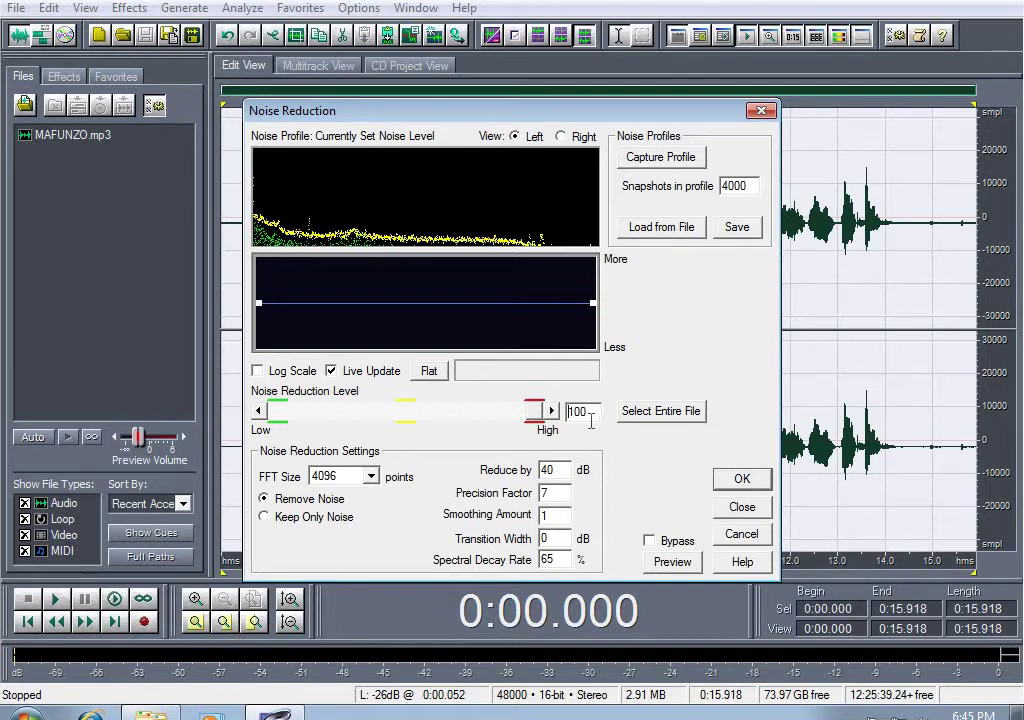
- Preview the noise reduction while lowering its level from 100 to 81 and down to 0
left_click_drag(533, 413, 545, 443)
left_click(670, 563)
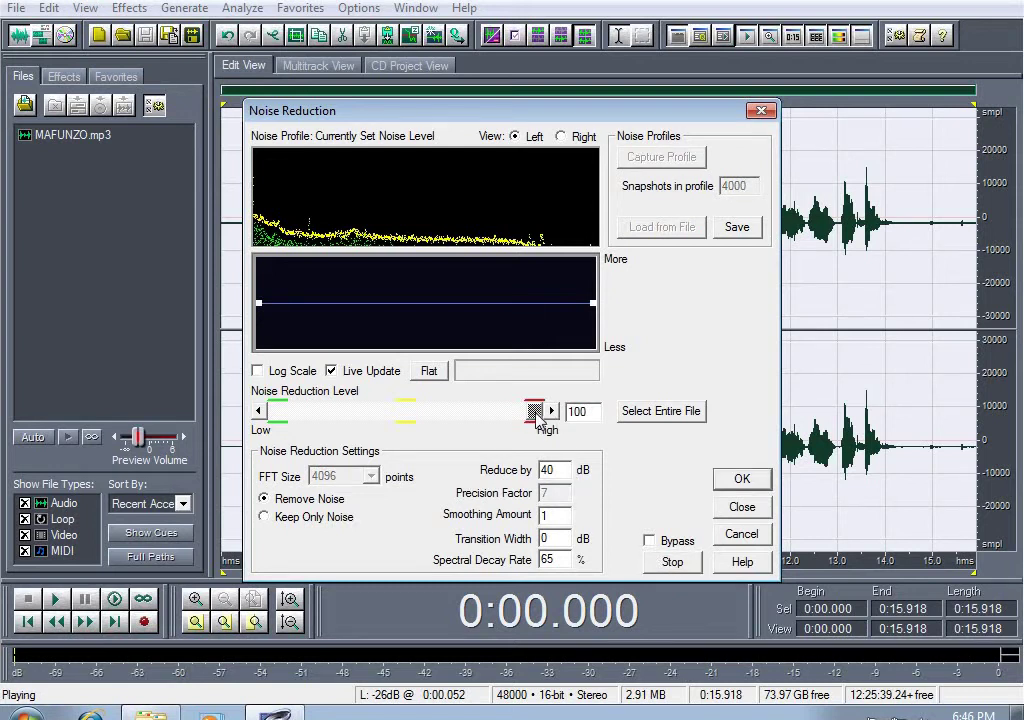
left_click_drag(535, 418, 487, 418)
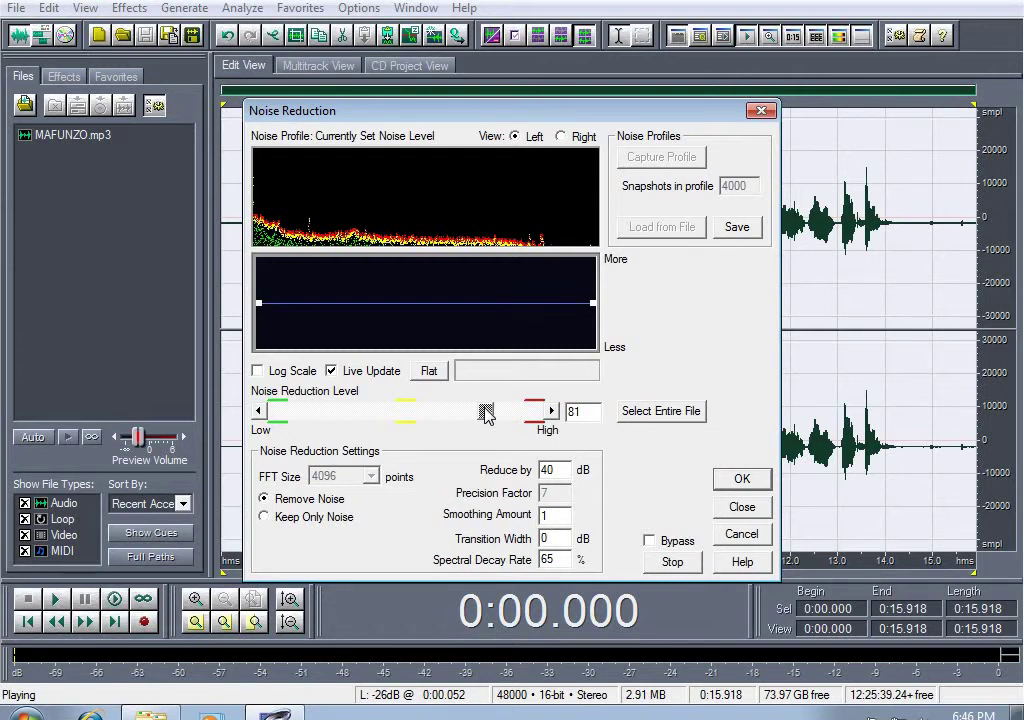
left_click_drag(487, 416, 489, 417)
left_click_drag(486, 414, 277, 418)
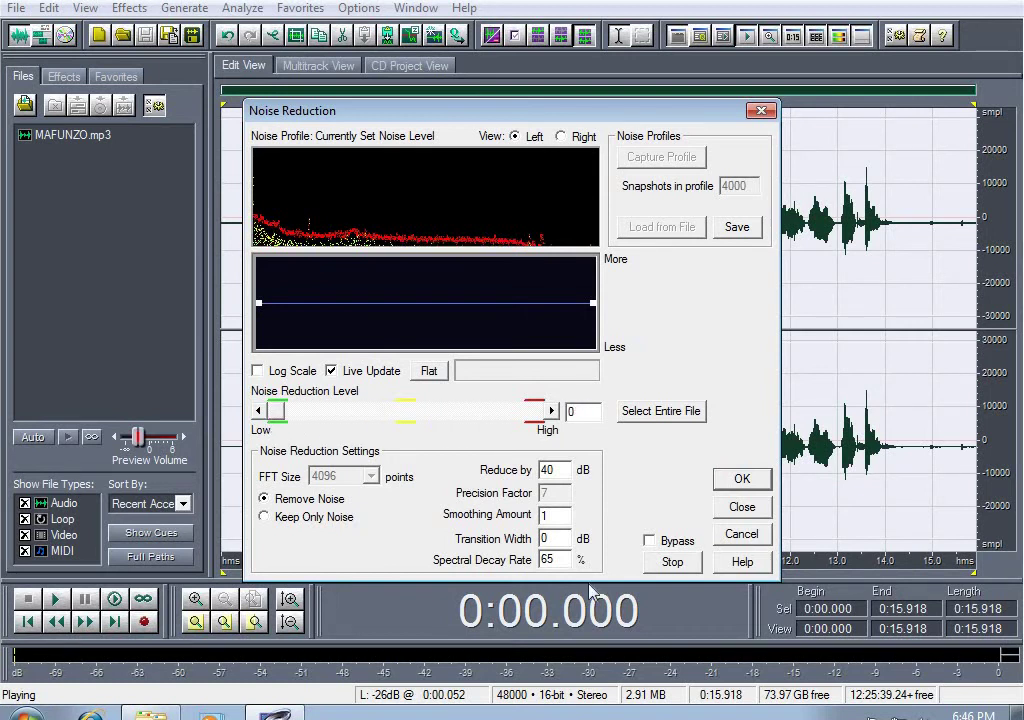
left_click(672, 563)
left_click(672, 563)
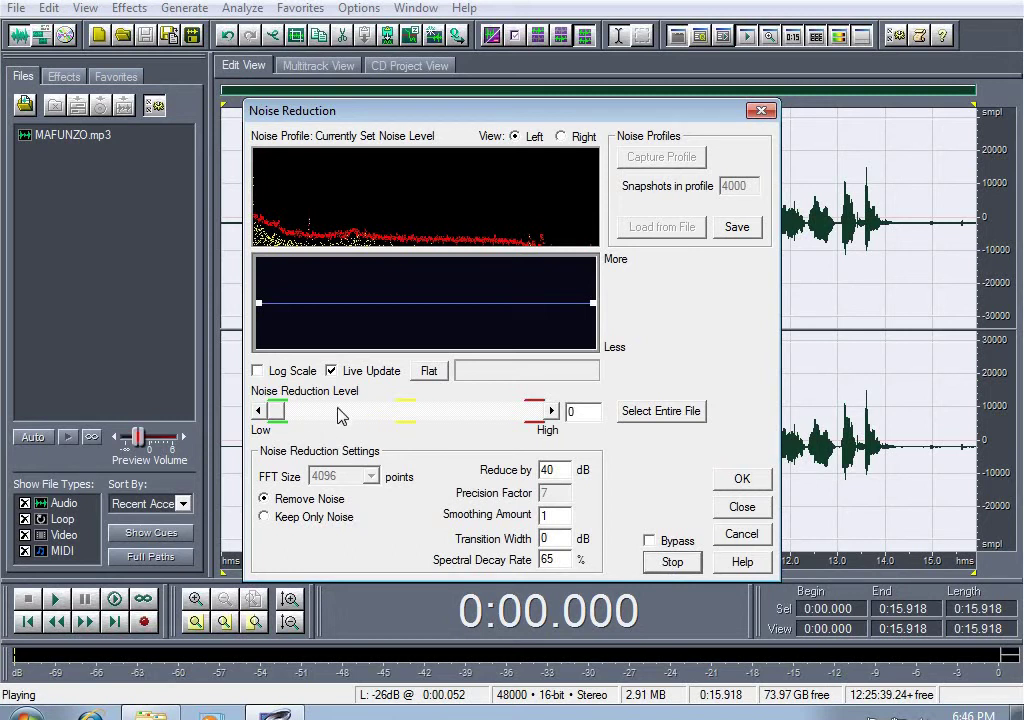
- Set the noise reduction level to 100 and apply the effect to the whole recording
left_click_drag(278, 418, 553, 438)
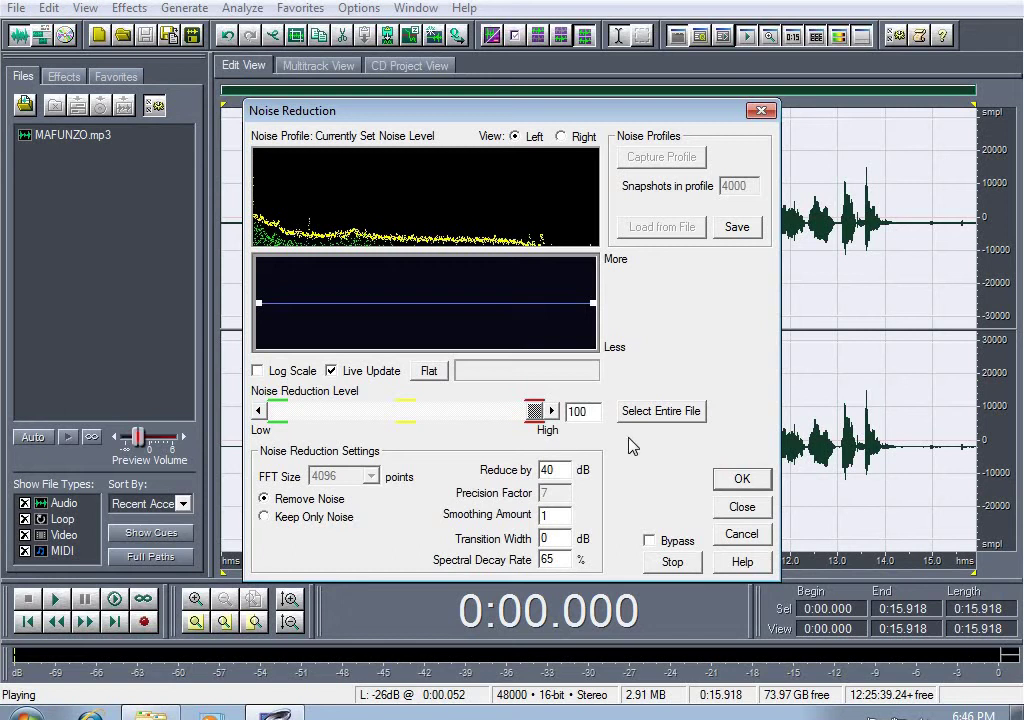
left_click(743, 481)
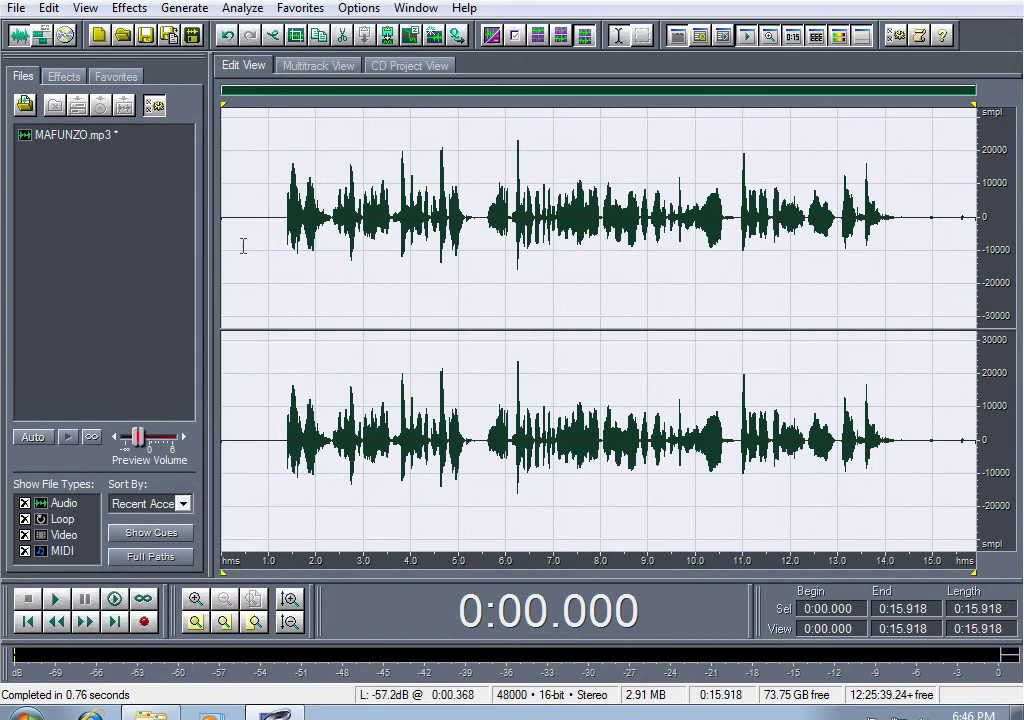
- Delete about 1.4 seconds of silence before the first spoken word
scroll(252, 250, "up", 4)
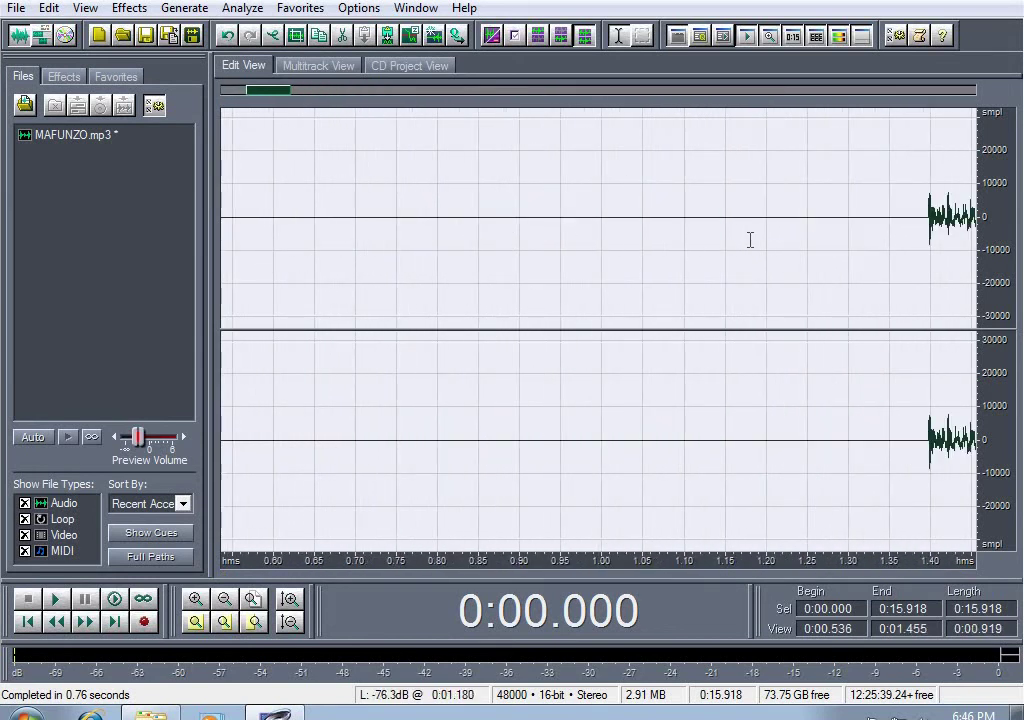
scroll(500, 311, "down", 4)
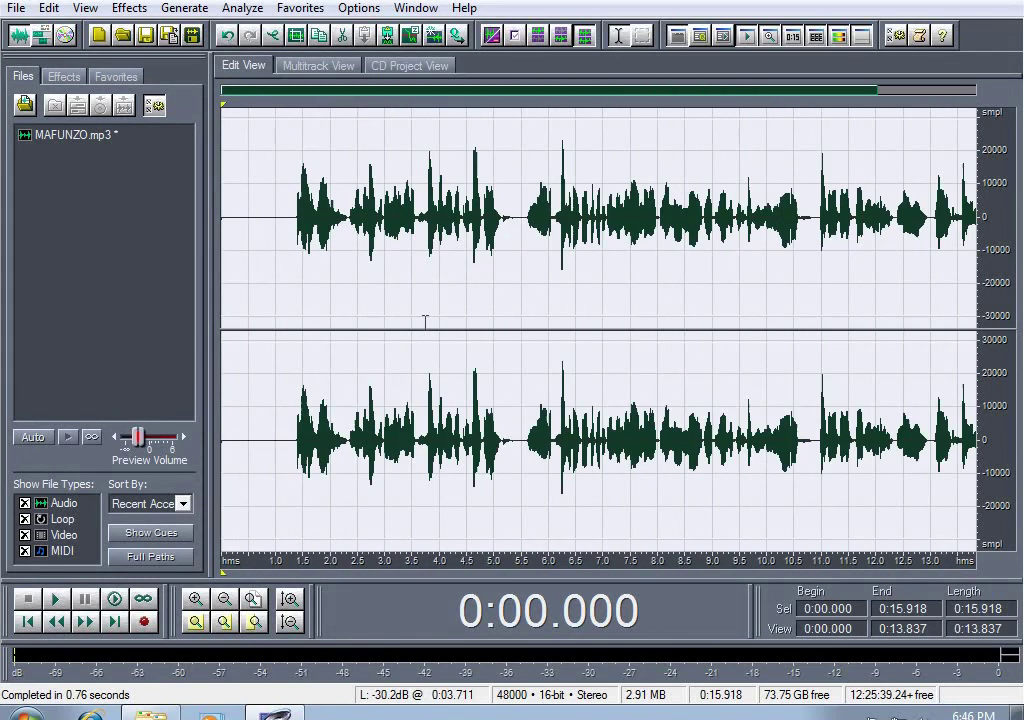
left_click_drag(295, 180, 232, 180)
key("Delete")
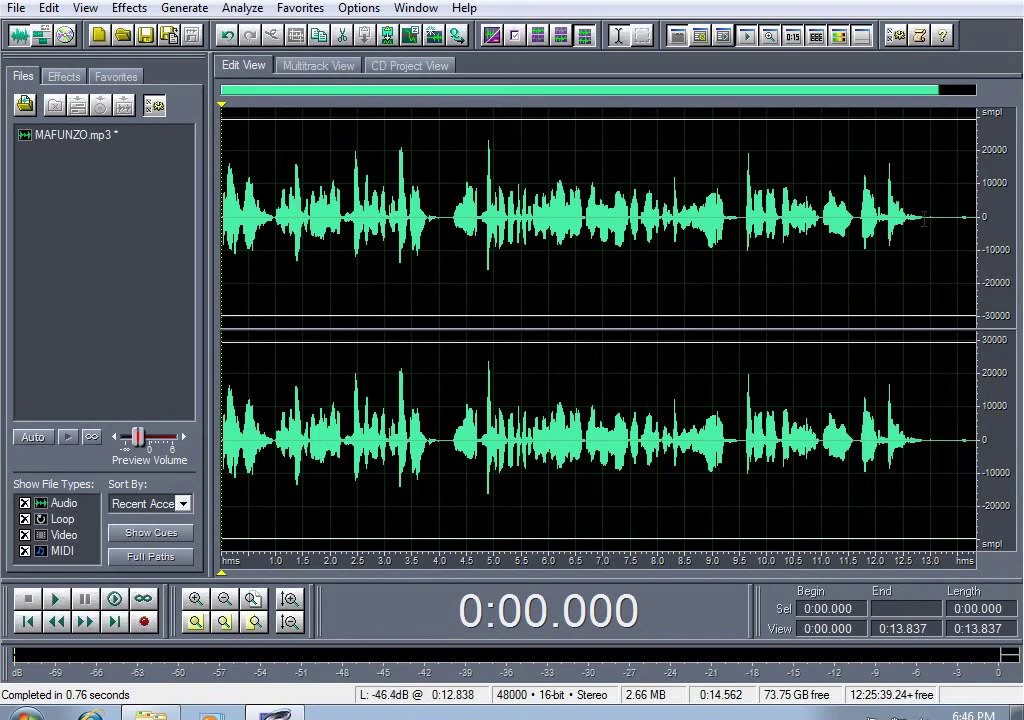
- Delete about 1.7 seconds of silence after the last word and cut about 0.2 seconds from the pause near 4.0 seconds
left_click_drag(922, 250, 1020, 265)
key("Delete")
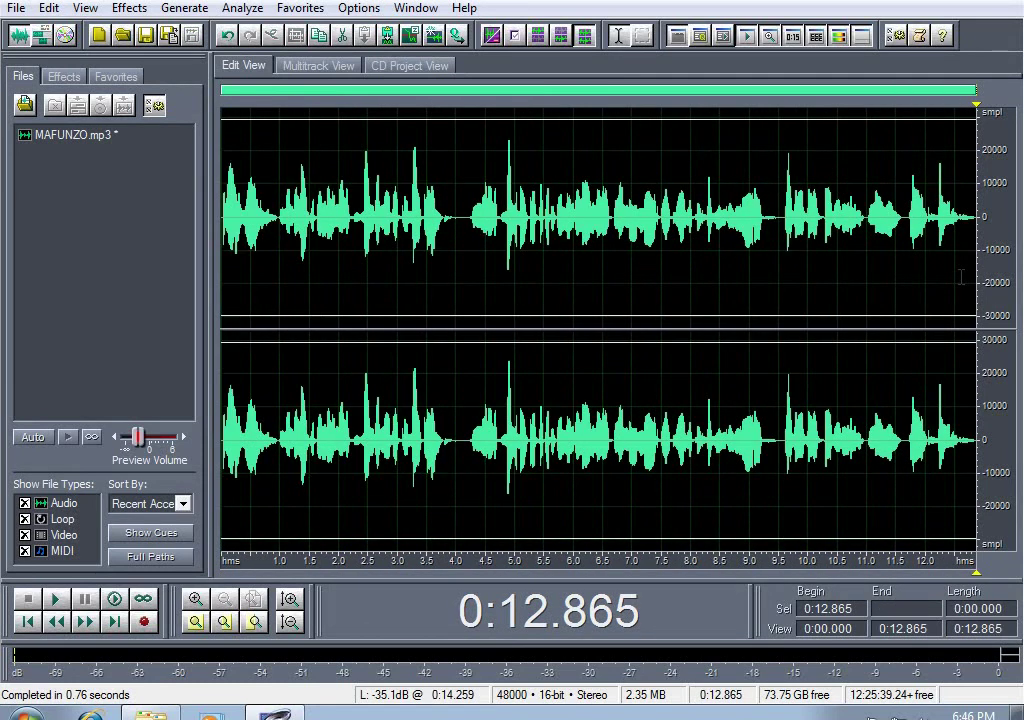
left_click_drag(456, 255, 470, 255)
key("Delete")
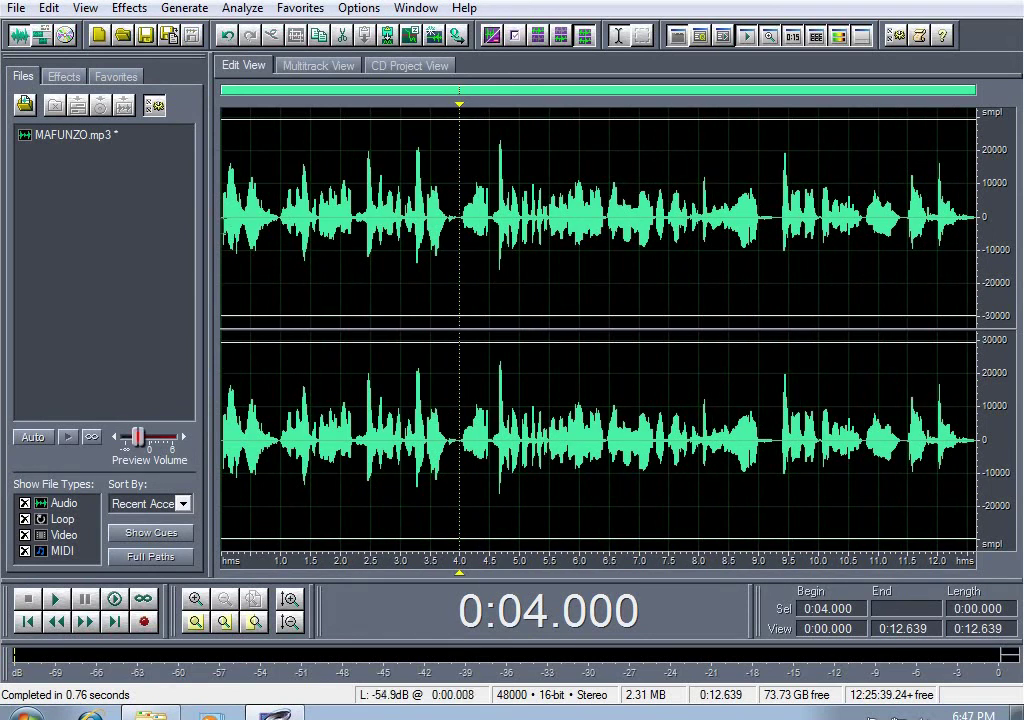
- Play the cleaned recording from the beginning, and minimize the audio editor to show the desktop
left_click(221, 240)
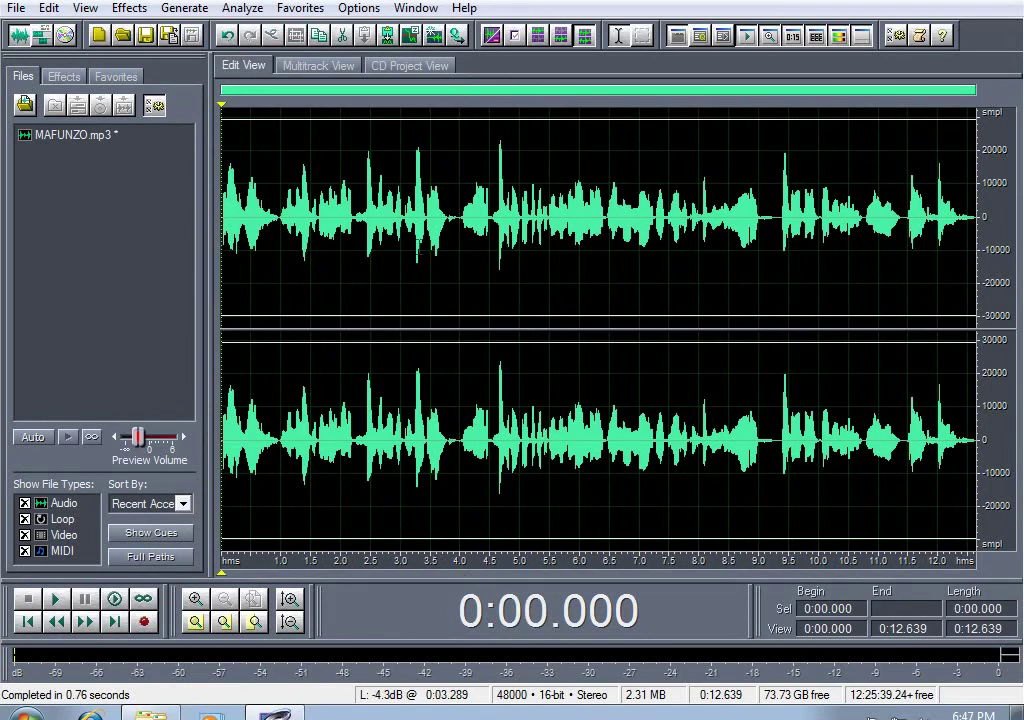
key("space")
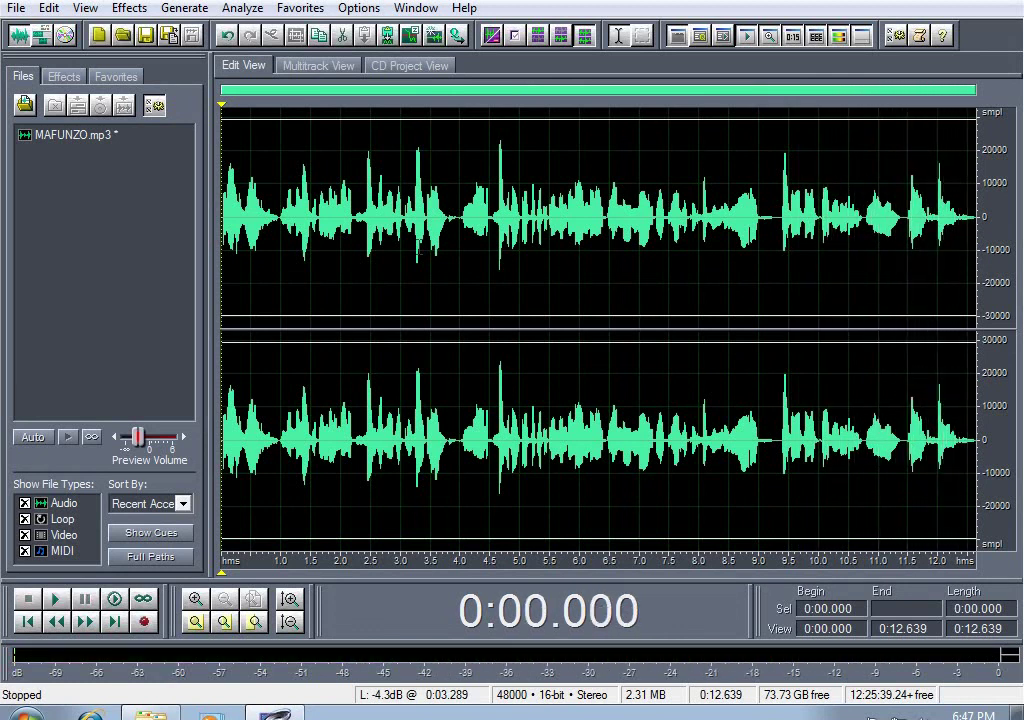
left_click(925, 1)
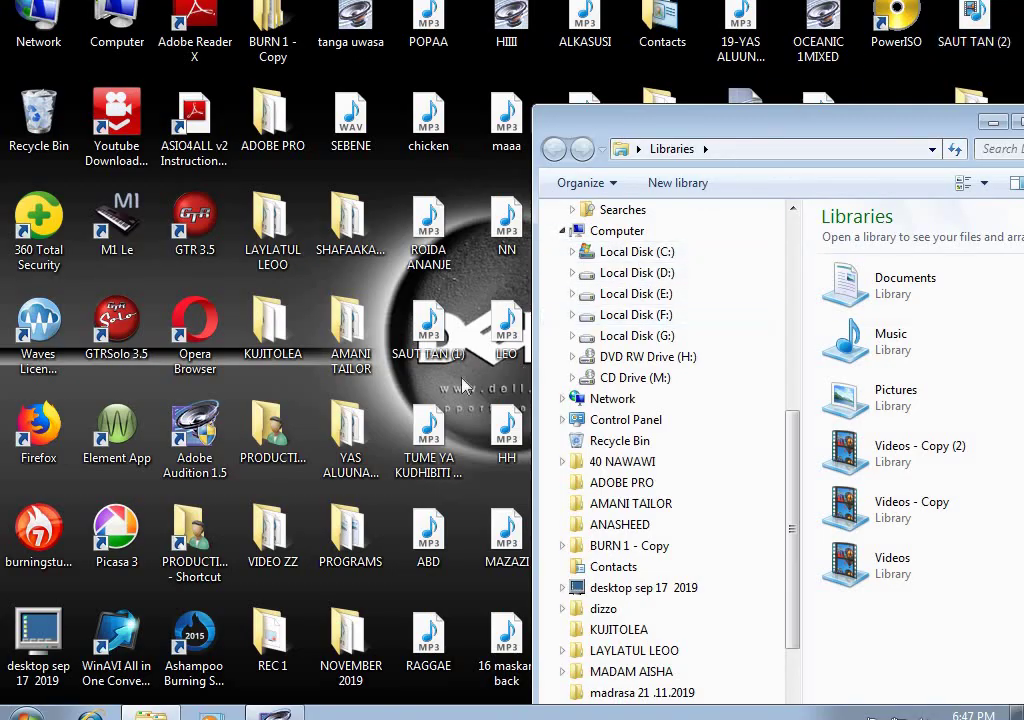